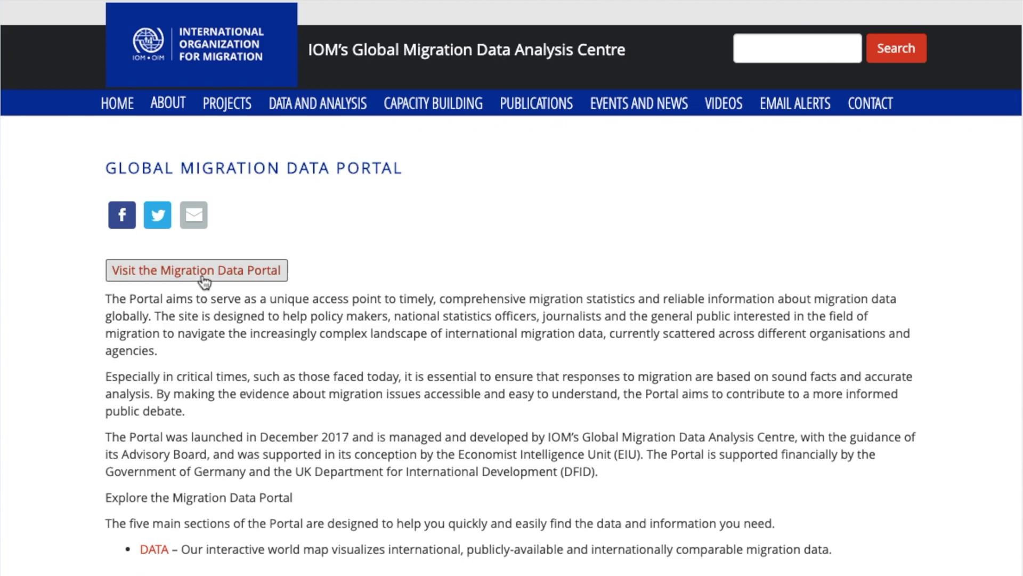
Open the portal's 2019 migrant stock world map (271.6 million) and browse its indicator categories
click(204, 276)
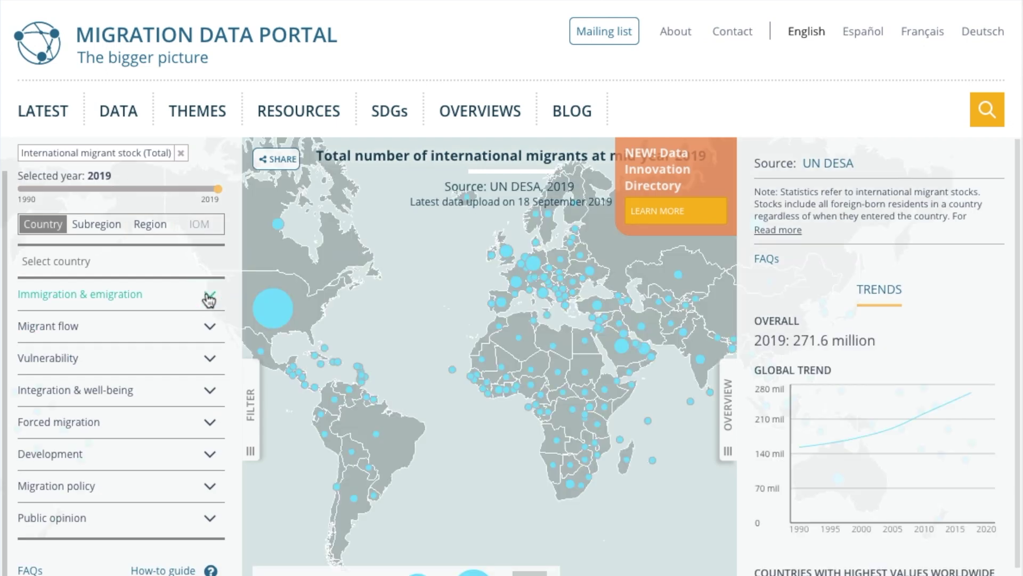
click(211, 331)
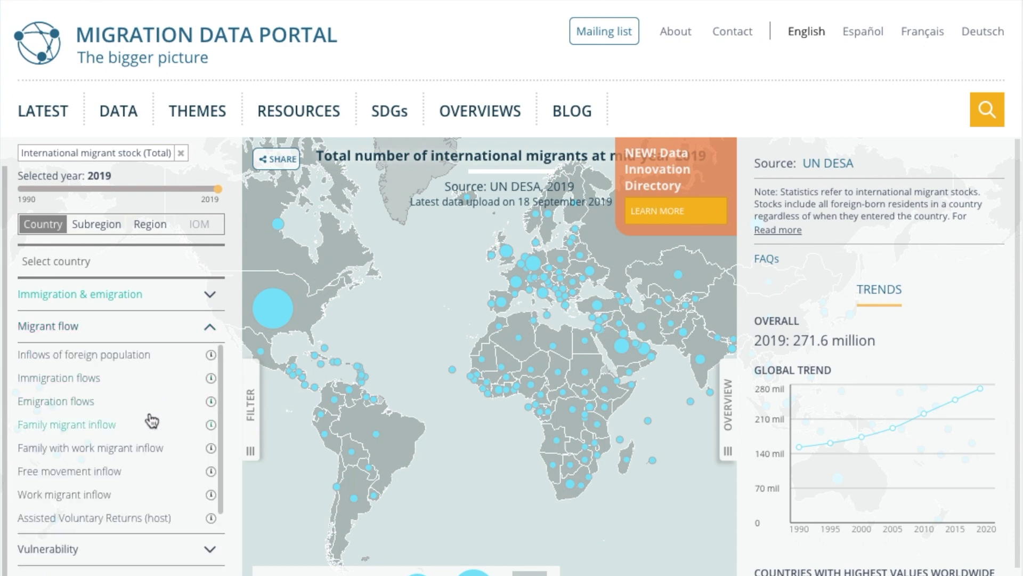
click(211, 330)
scroll(320, 370, down, 2)
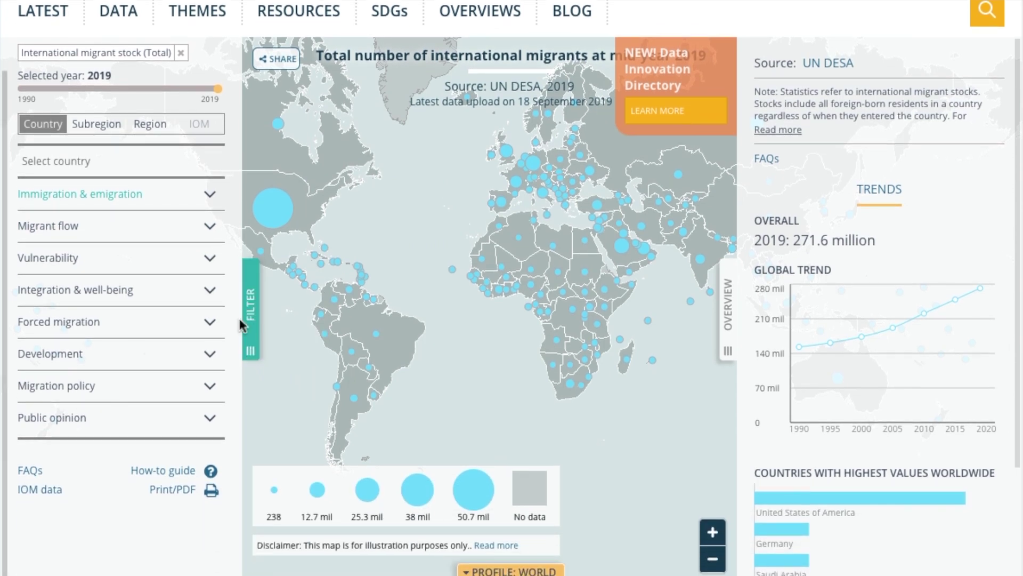
click(216, 304)
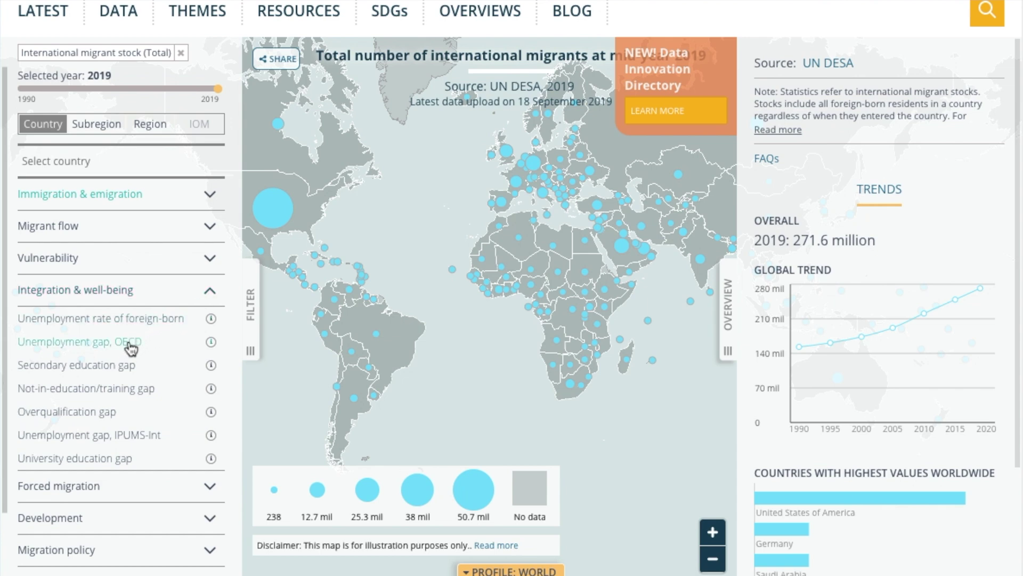
Map the secondary education gap, then switch to Remittances received (in USD), totalling 714.2 billion USD
click(114, 368)
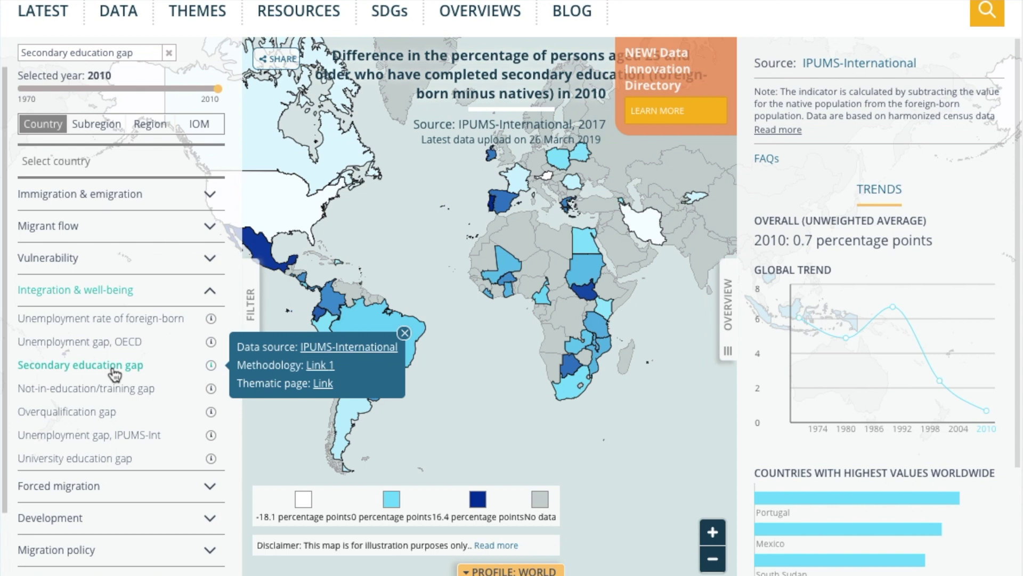
click(208, 296)
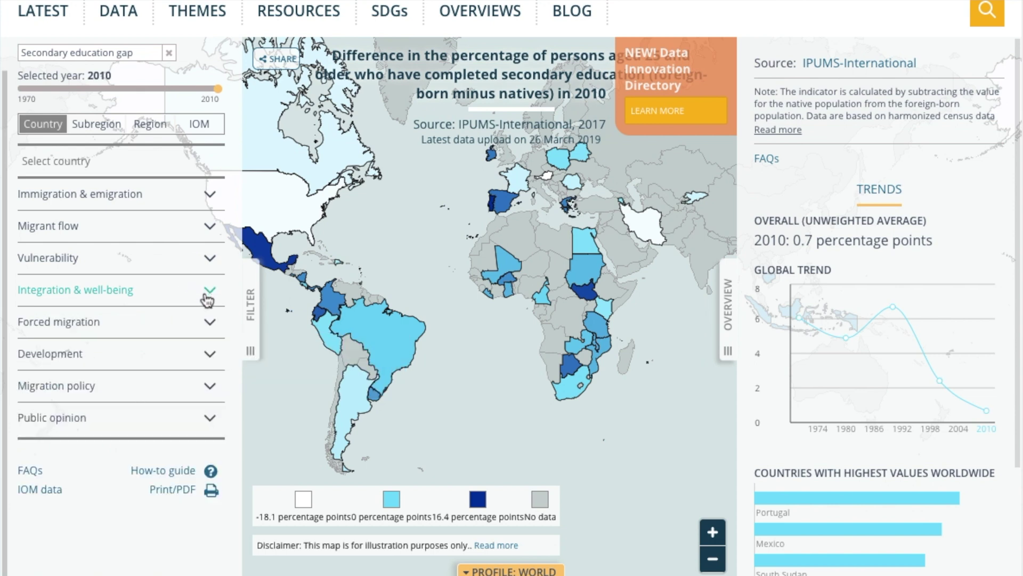
click(210, 354)
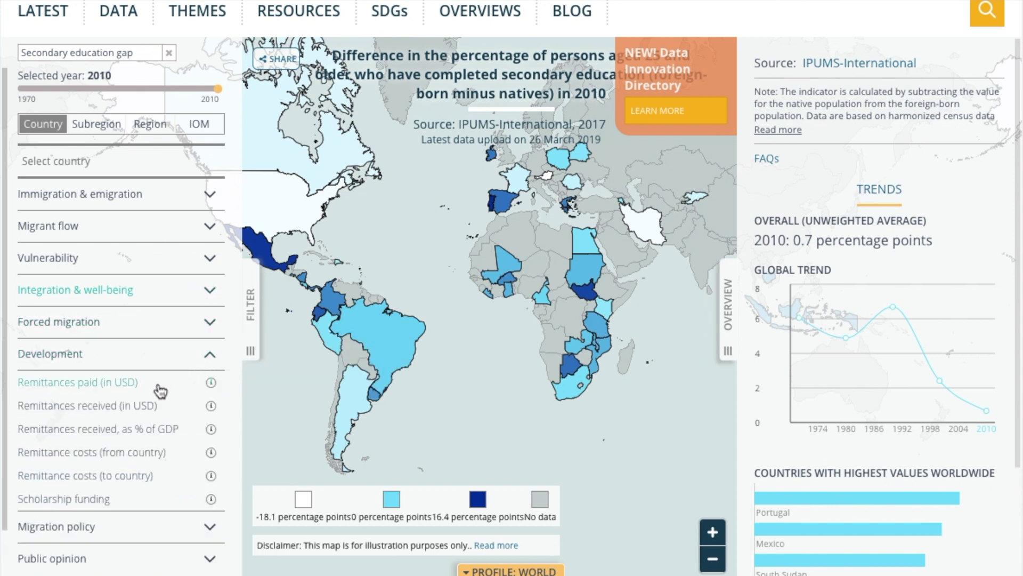
click(145, 409)
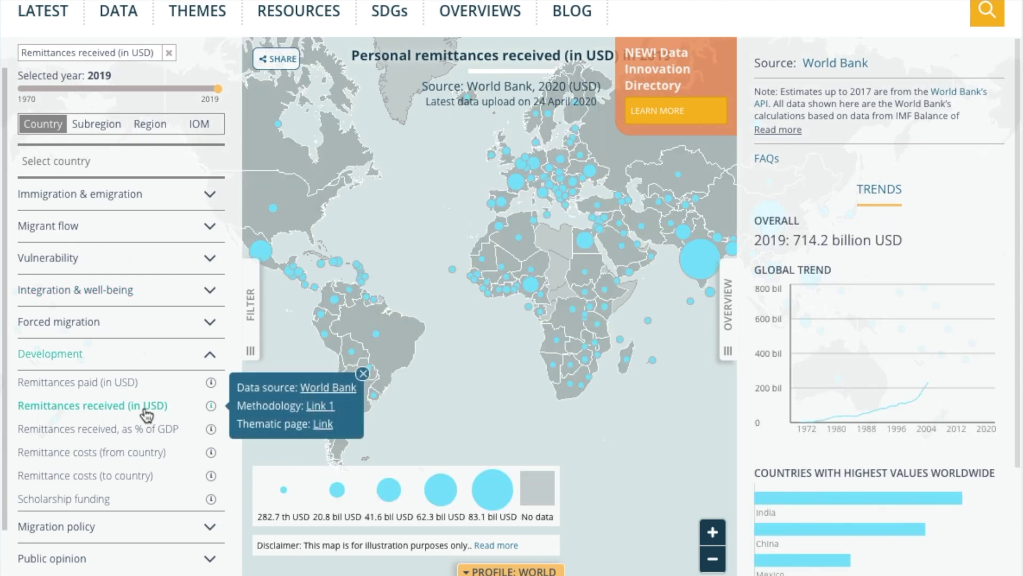
click(144, 408)
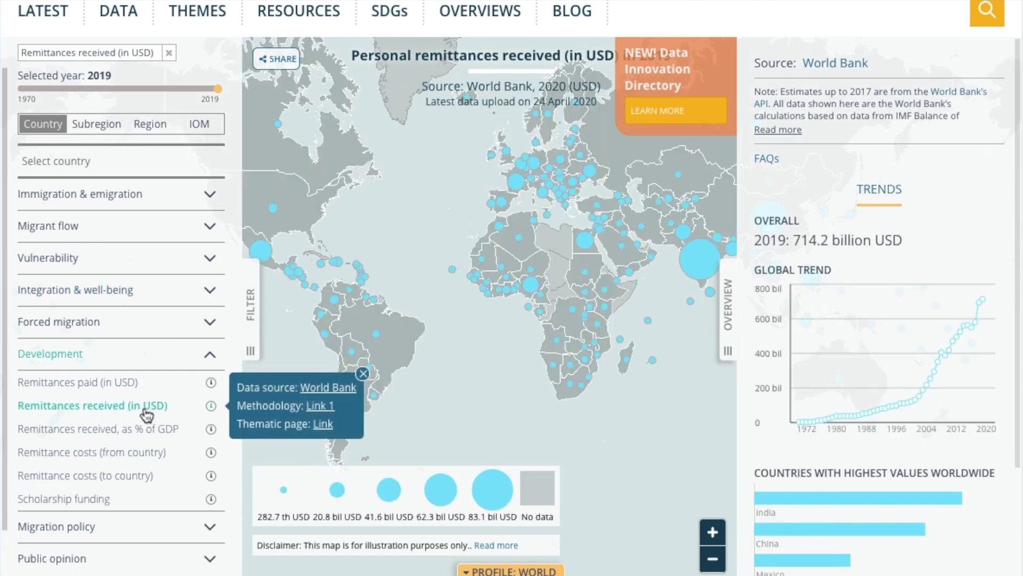
click(211, 360)
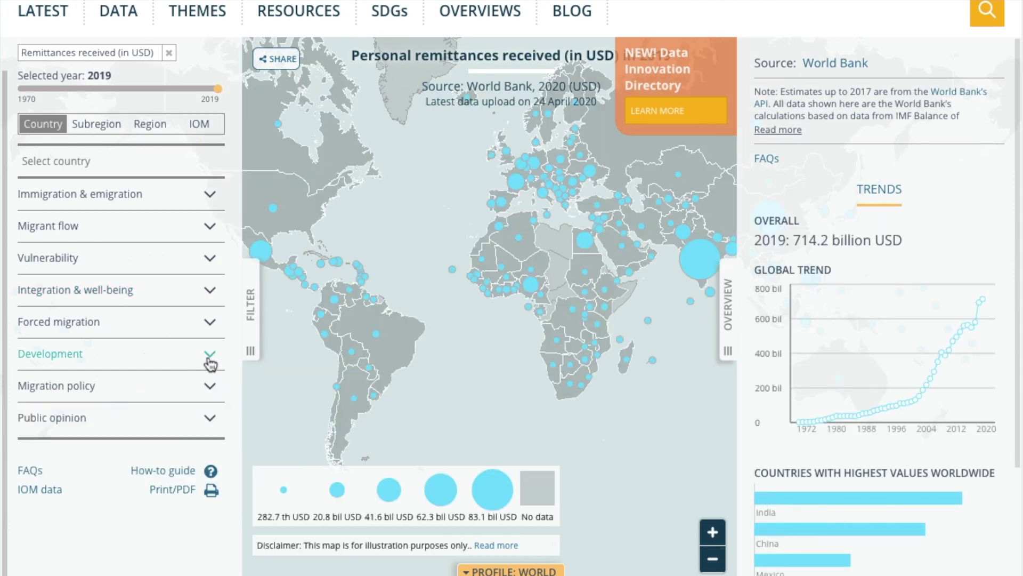
click(211, 294)
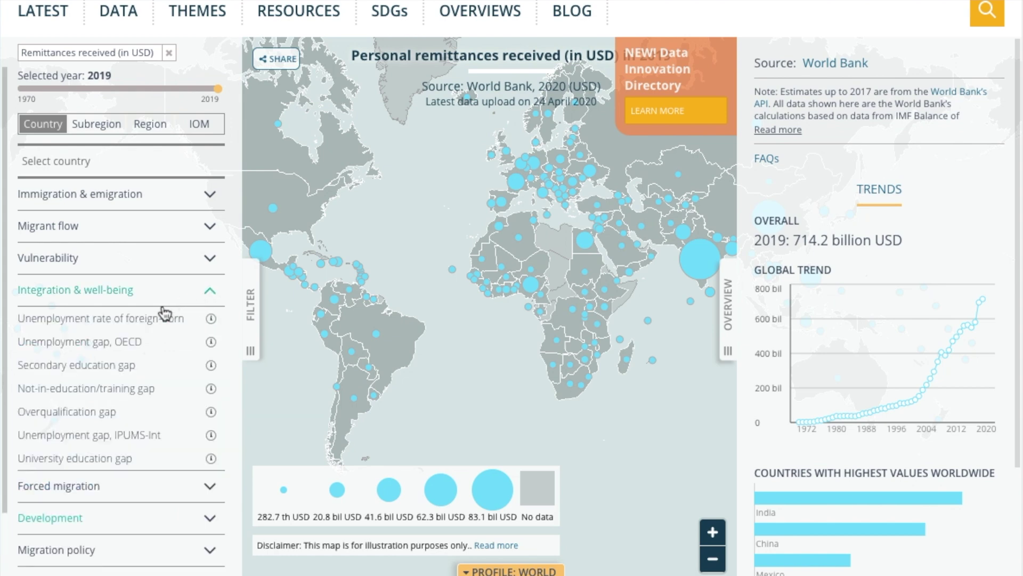
Map the 2018 unemployment rate of the foreign-born and read values along its Global Trend chart
click(141, 316)
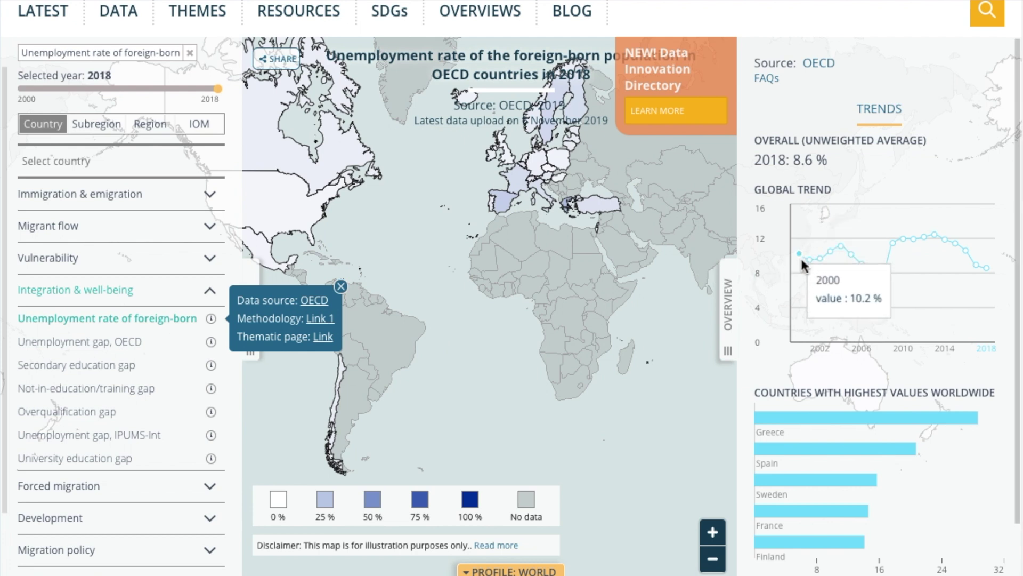
mouse_move(844, 249)
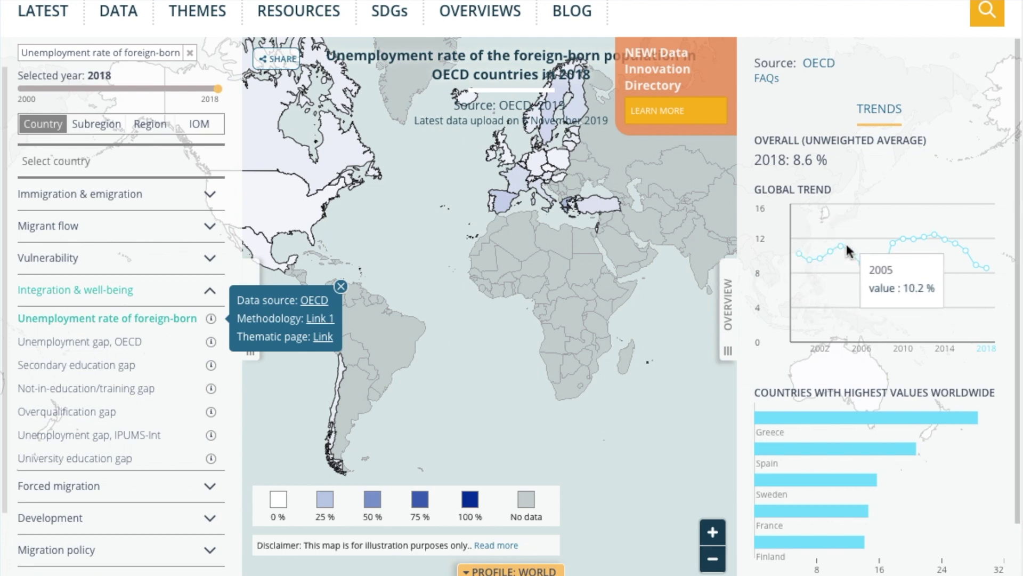
mouse_move(882, 275)
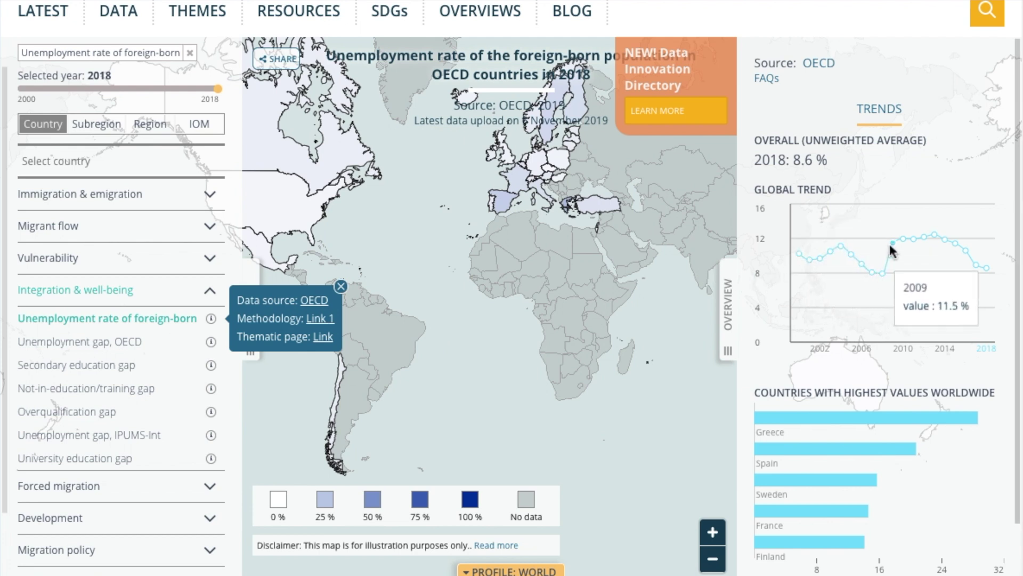
mouse_move(954, 252)
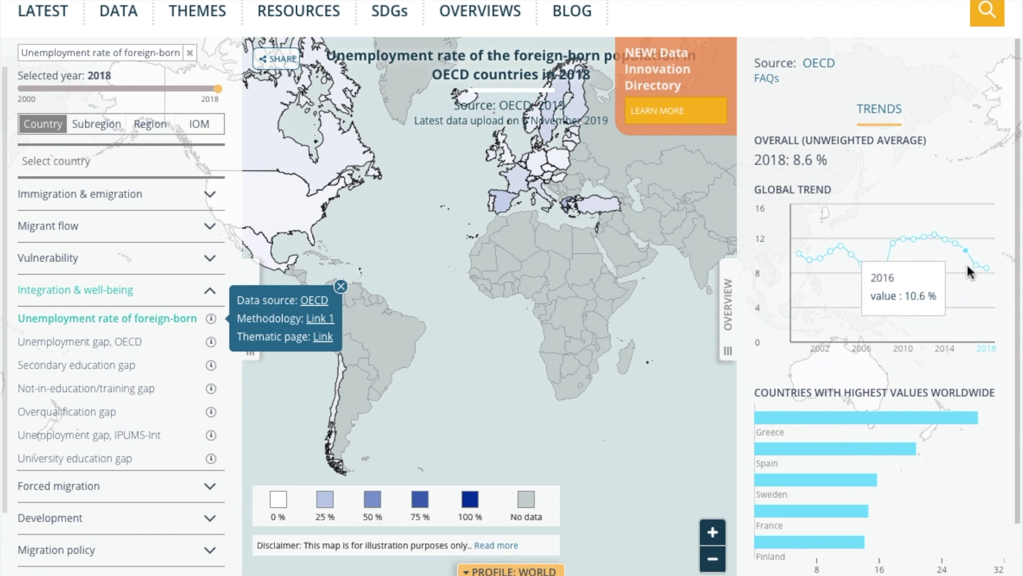
mouse_move(969, 270)
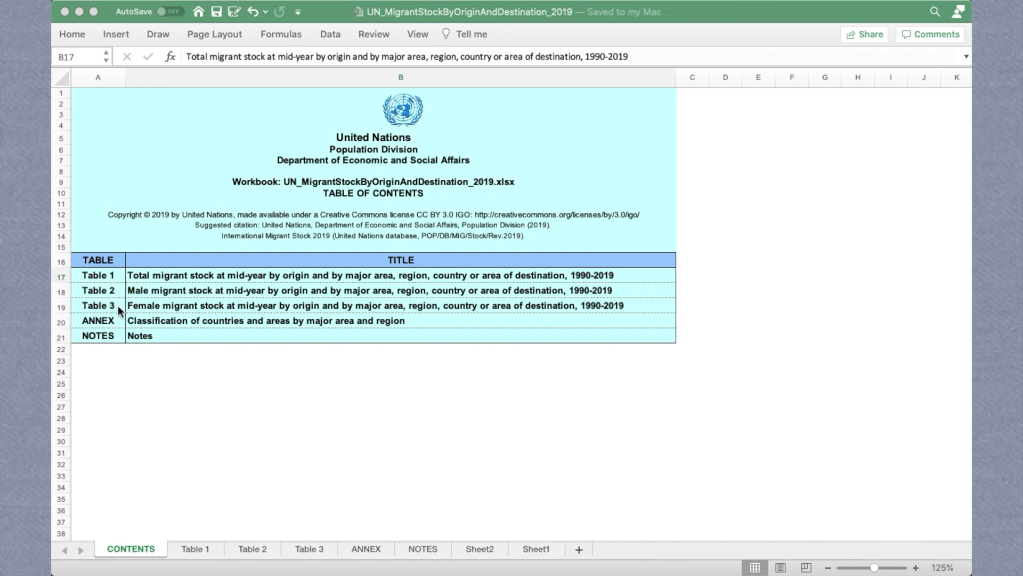
Go to Table 1 of the migrant-stock workbook and select France's 1990 row, row 287
click(137, 274)
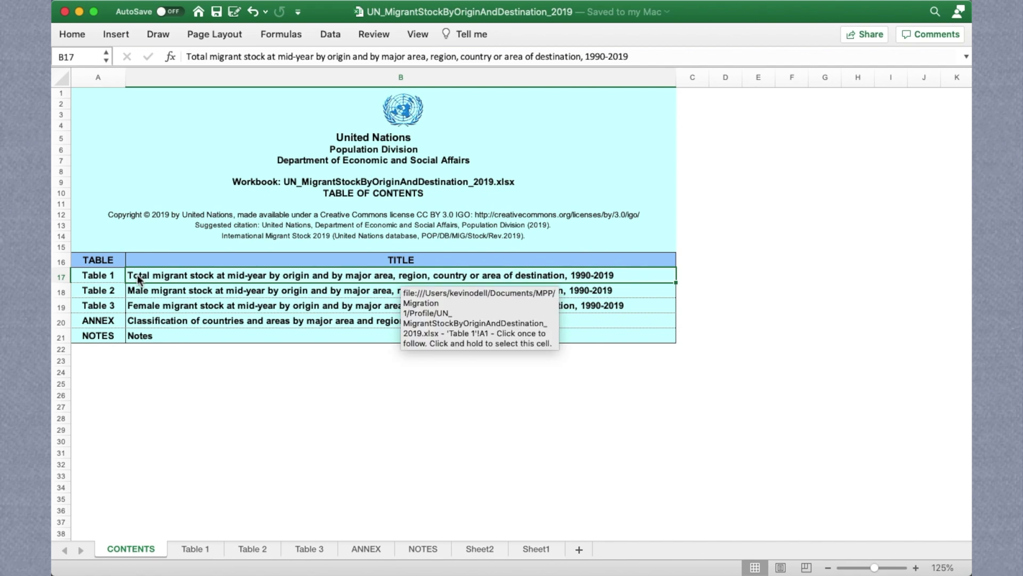
click(143, 280)
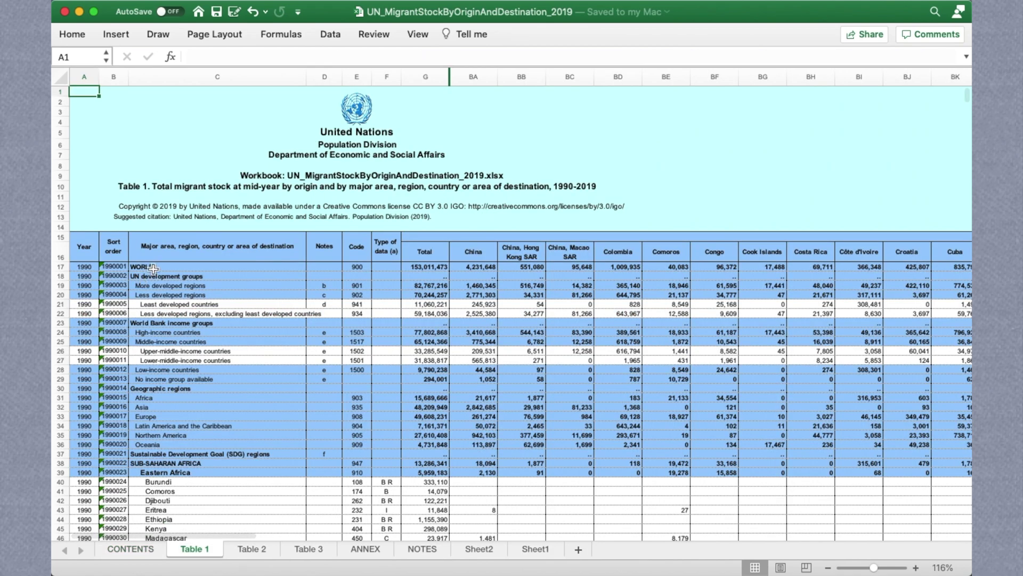
click(219, 78)
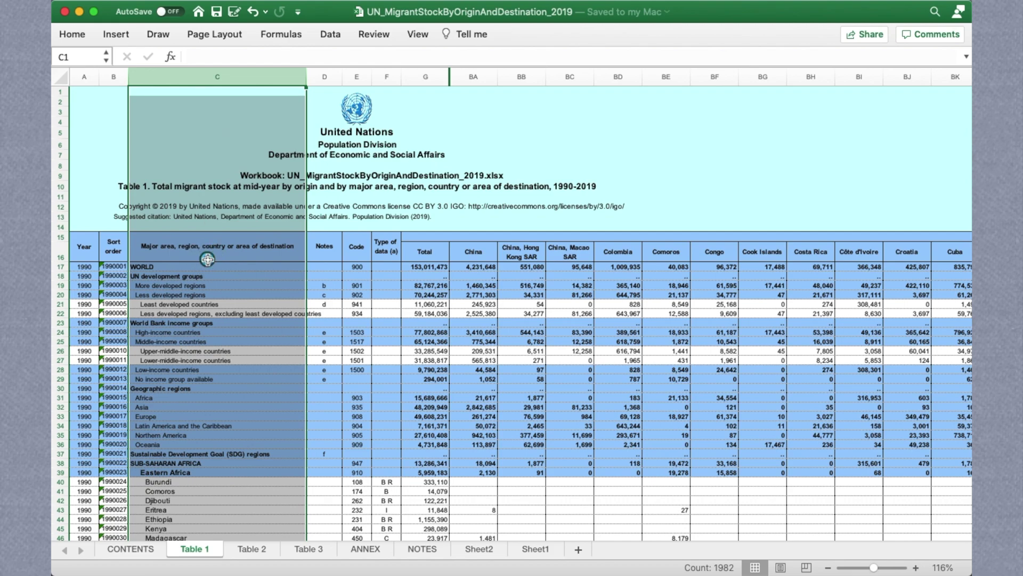
scroll(208, 260, down, 20)
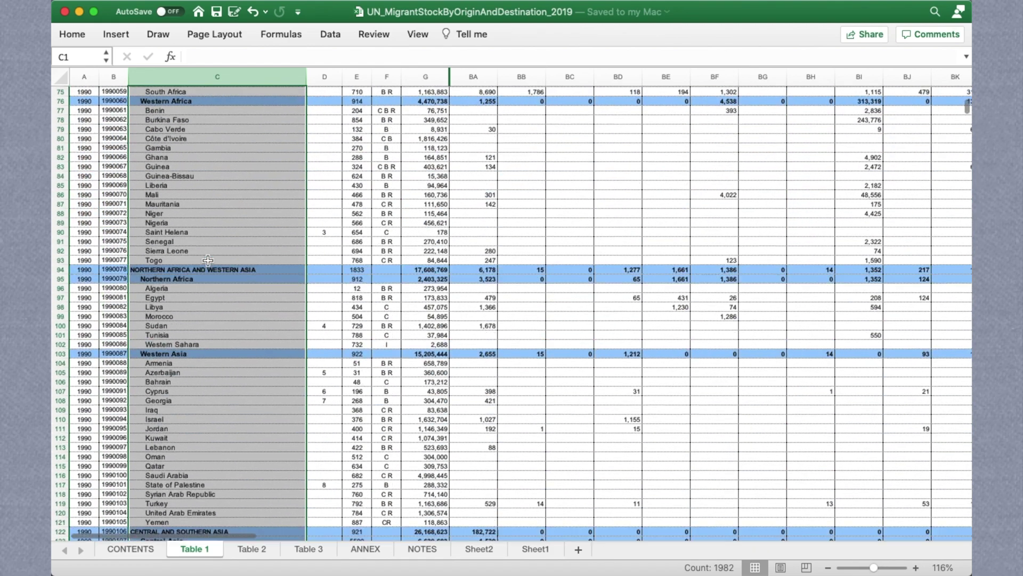
scroll(208, 260, down, 20)
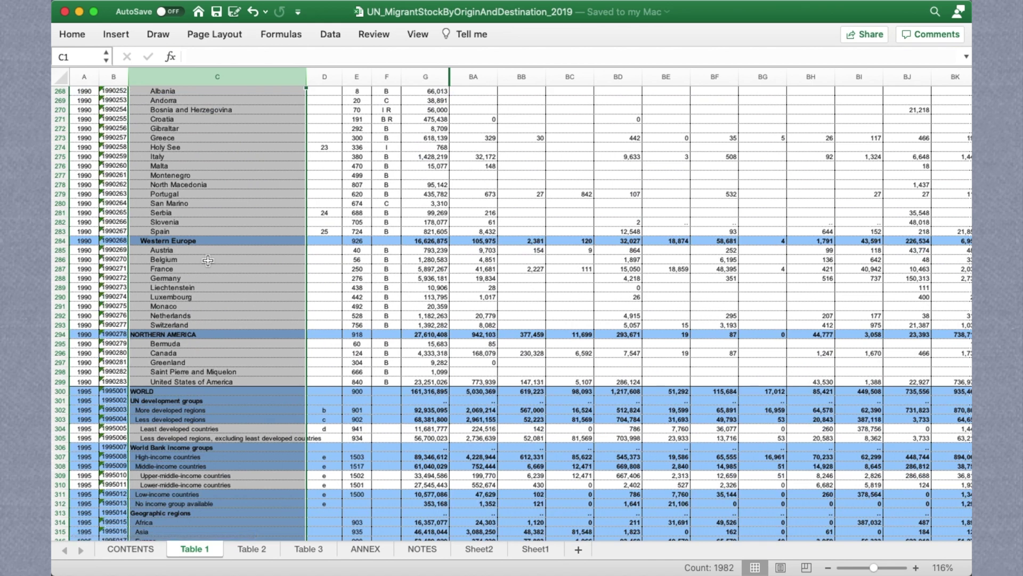
click(61, 269)
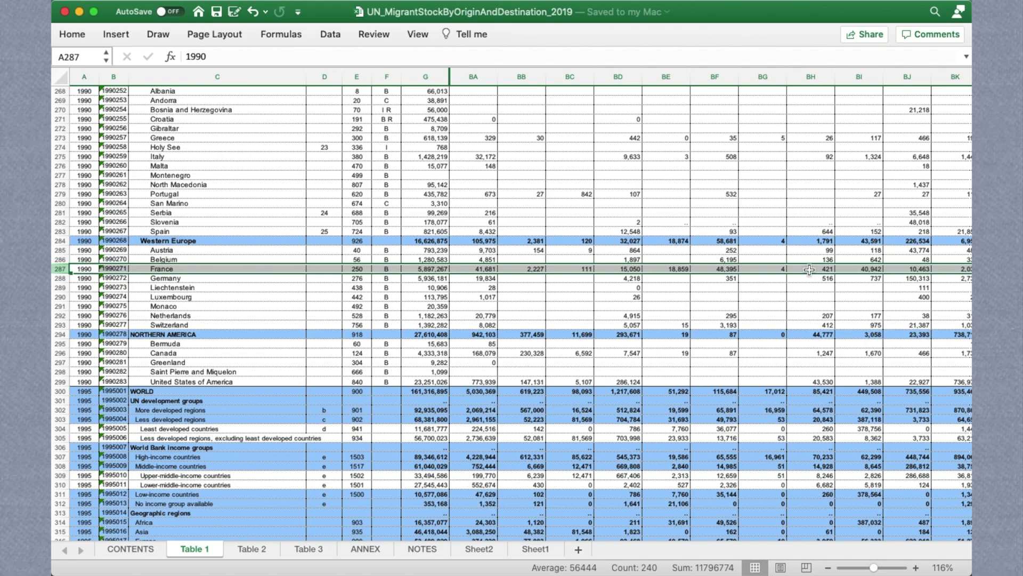
Select Senegal's column GK and read cell GK287: 73,801 Senegalese migrants in France
scroll(810, 271, up, 20)
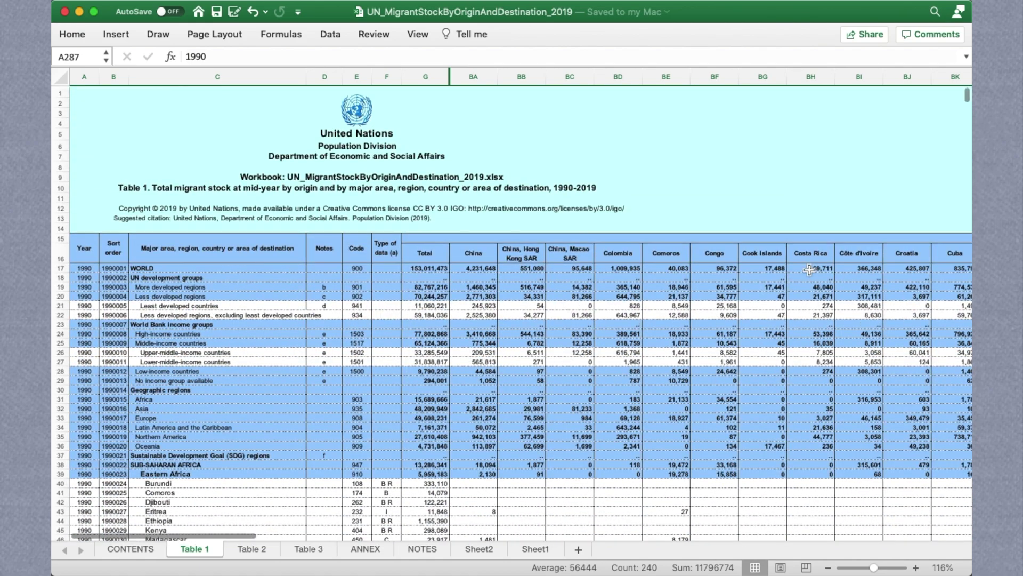
scroll(810, 270, right, 20)
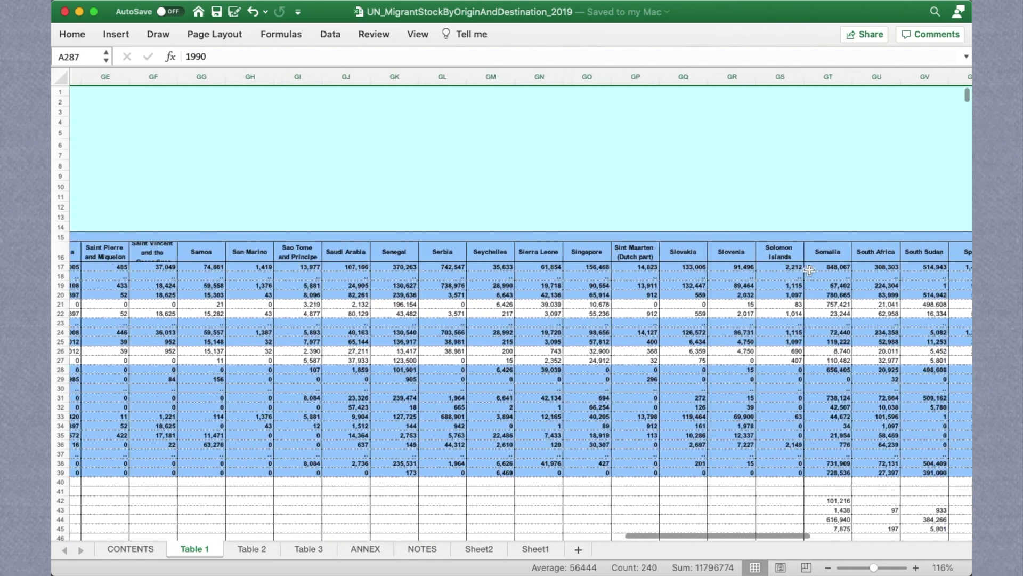
scroll(809, 270, right, 2)
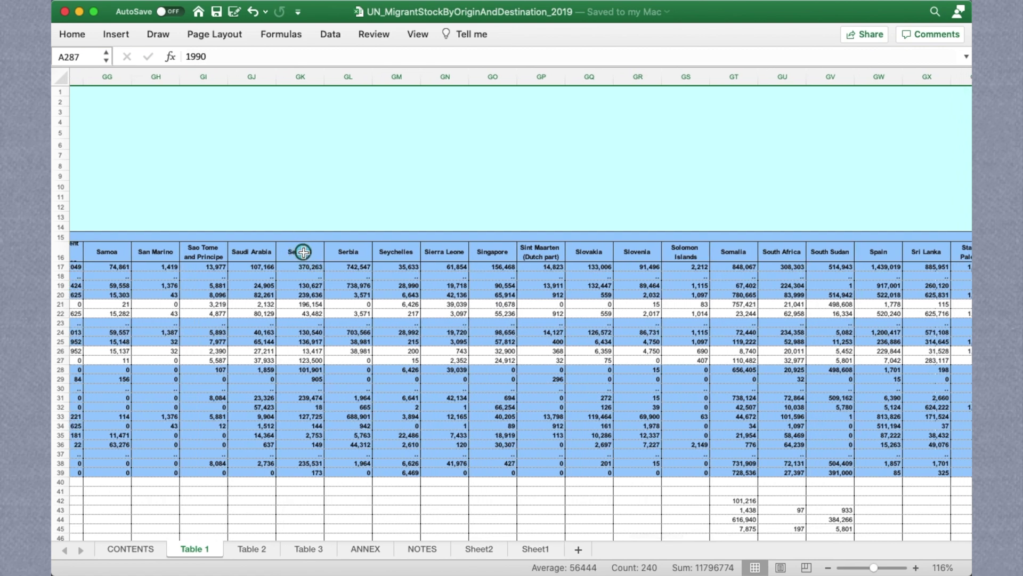
click(296, 80)
scroll(294, 334, down, 20)
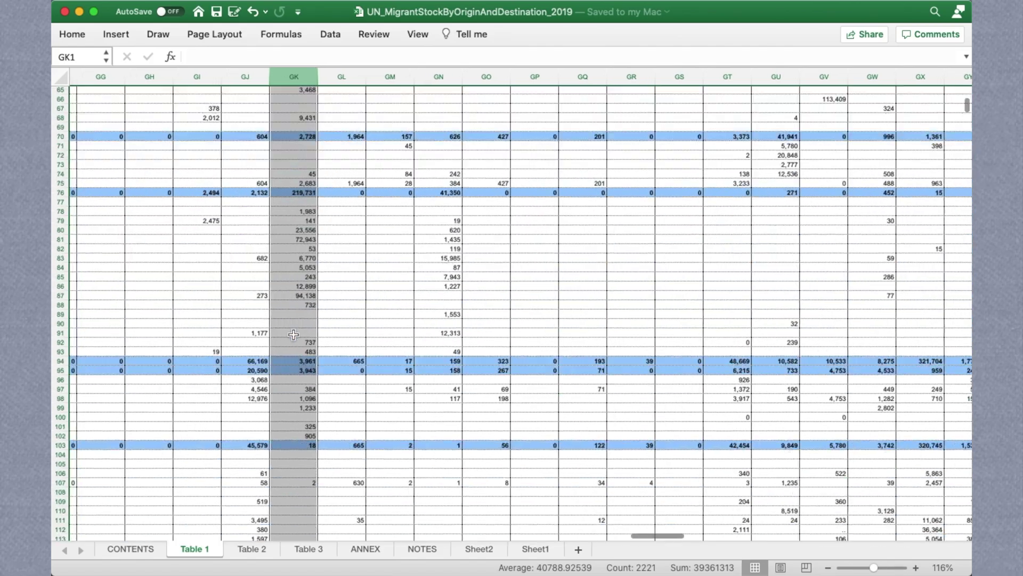
scroll(294, 334, down, 20)
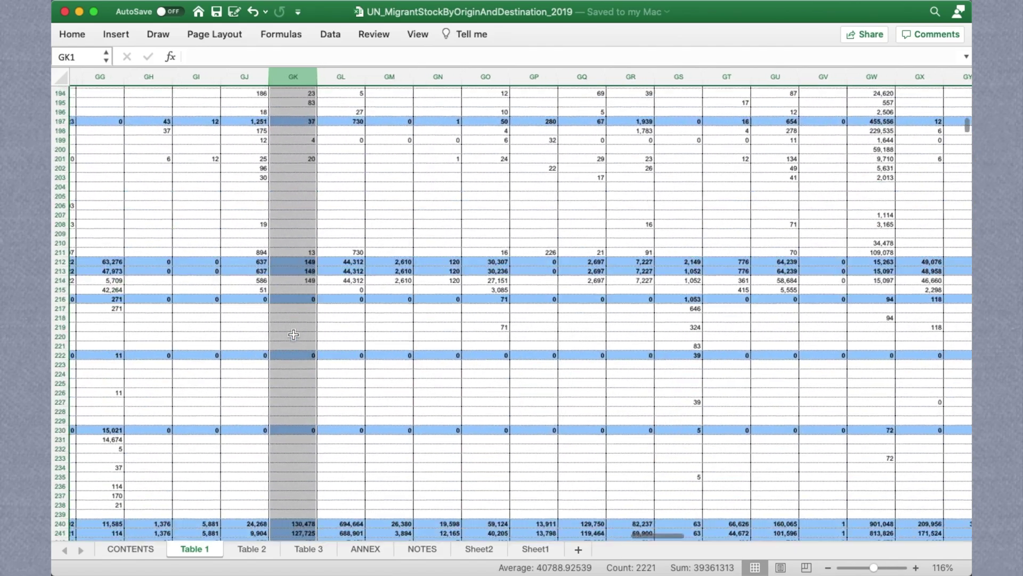
scroll(293, 335, down, 7)
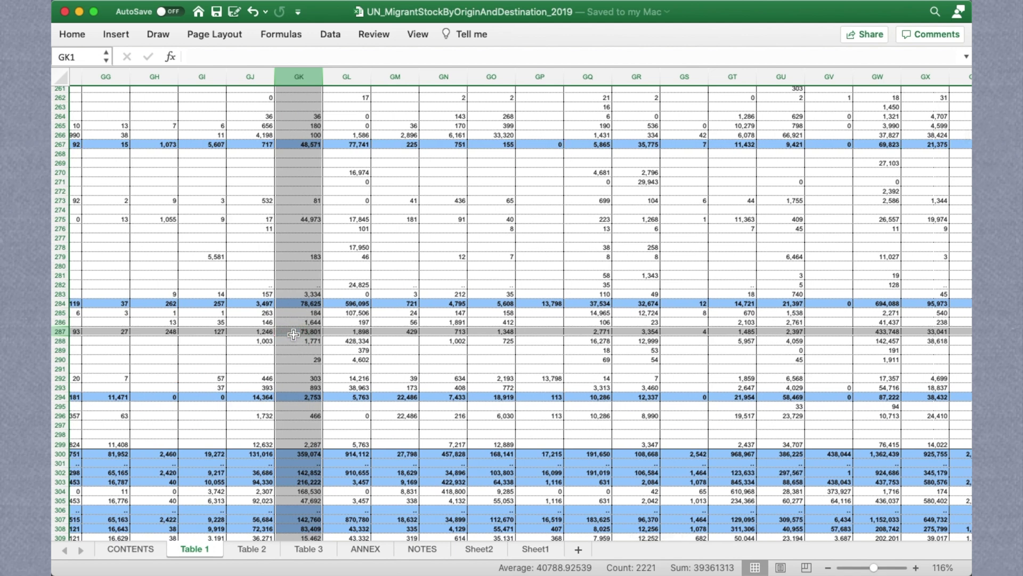
click(293, 334)
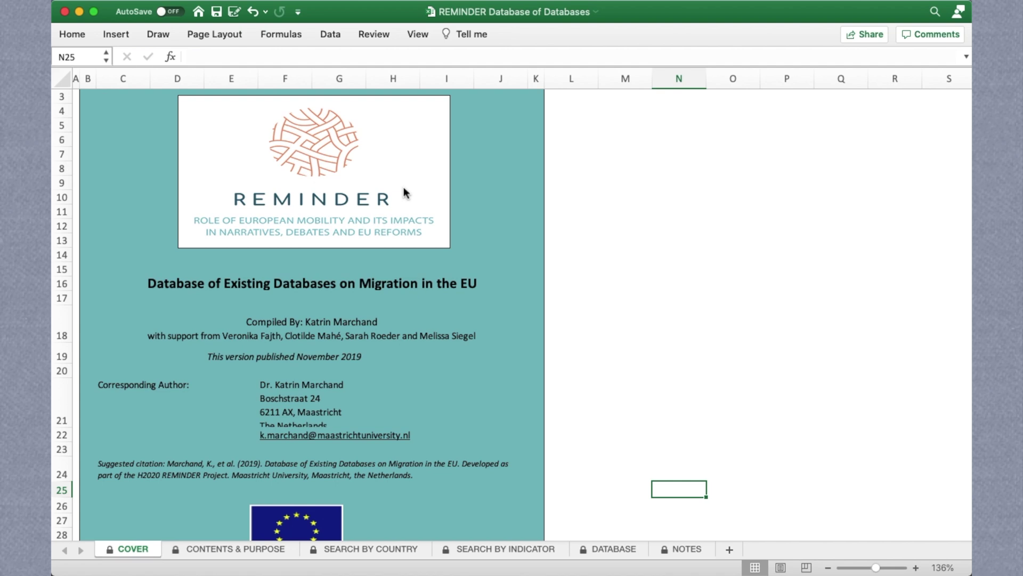
Switch to the CONTENTS & PURPOSE sheet showing the database's purpose and disclaimer
click(250, 549)
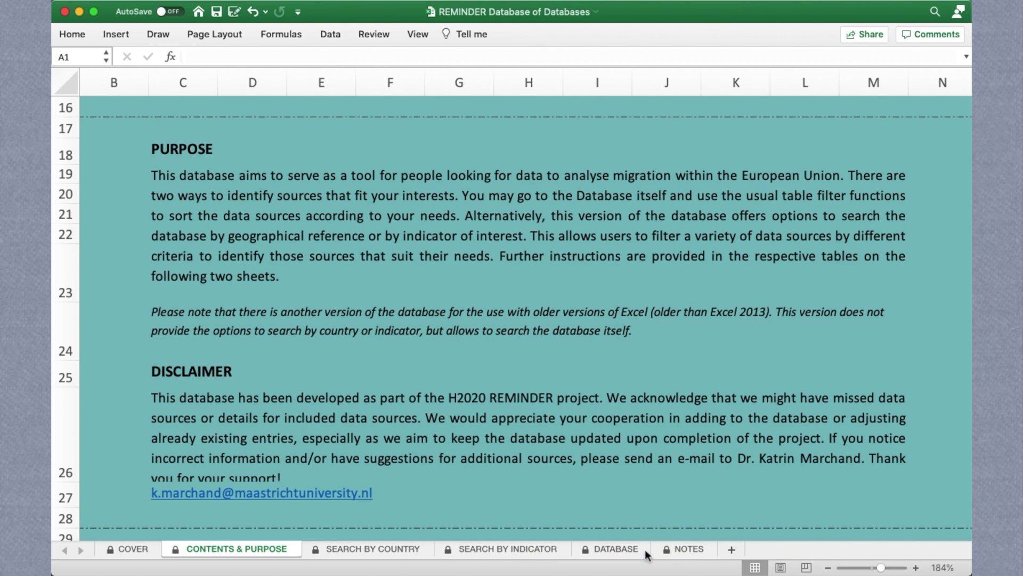
Read the SEARCH BY COUNTRY sources table, then open SEARCH BY INDICATOR listing Eurostat and Statistics Austria
click(393, 548)
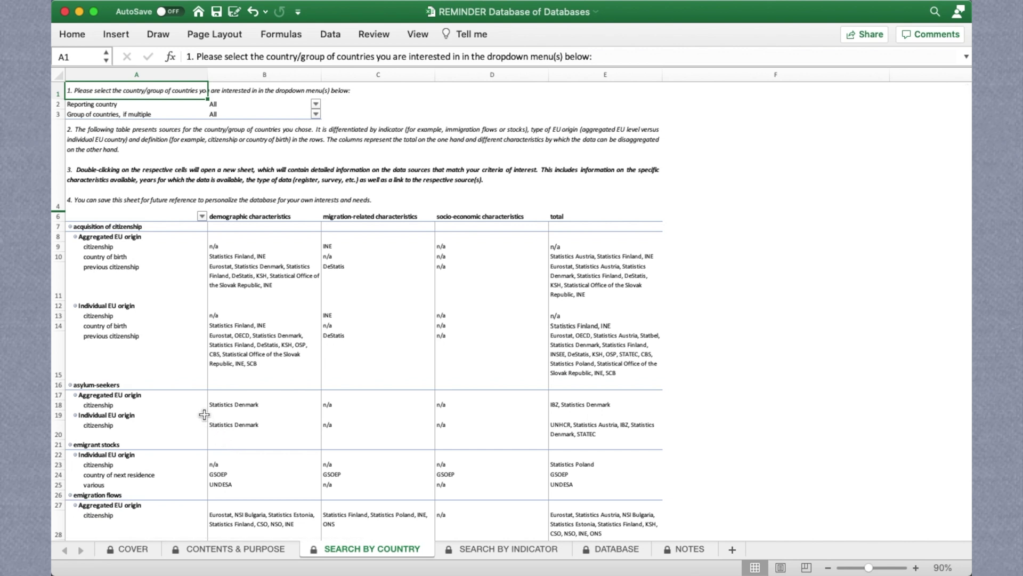
click(163, 106)
scroll(163, 110, up, 5)
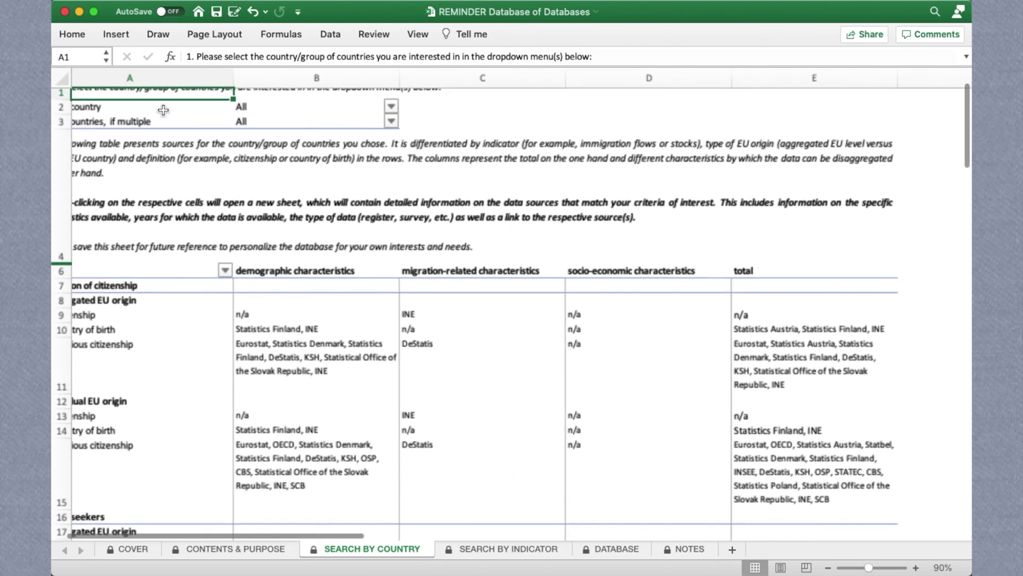
scroll(163, 110, up, 2)
scroll(163, 109, left, 3)
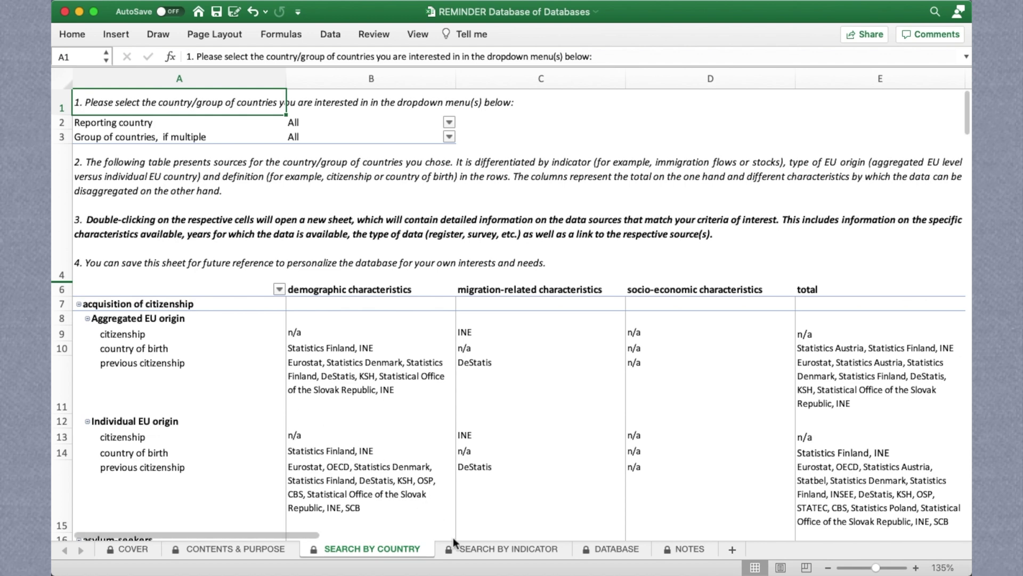
click(477, 549)
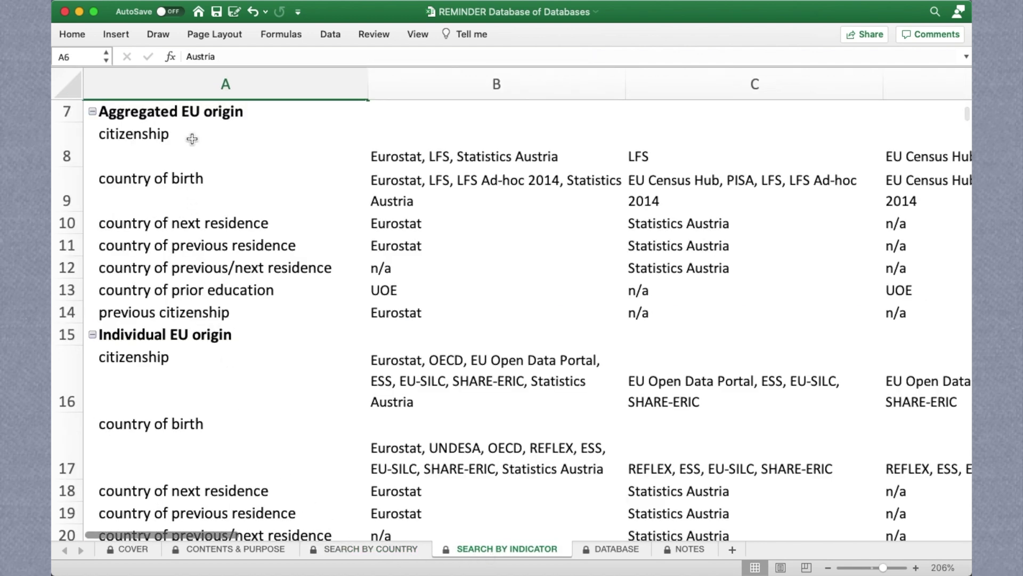
Highlight Aggregated EU origin indicators A8:A14 and the country-of-prior-education entry, then open DATABASE
drag(192, 138, 193, 314)
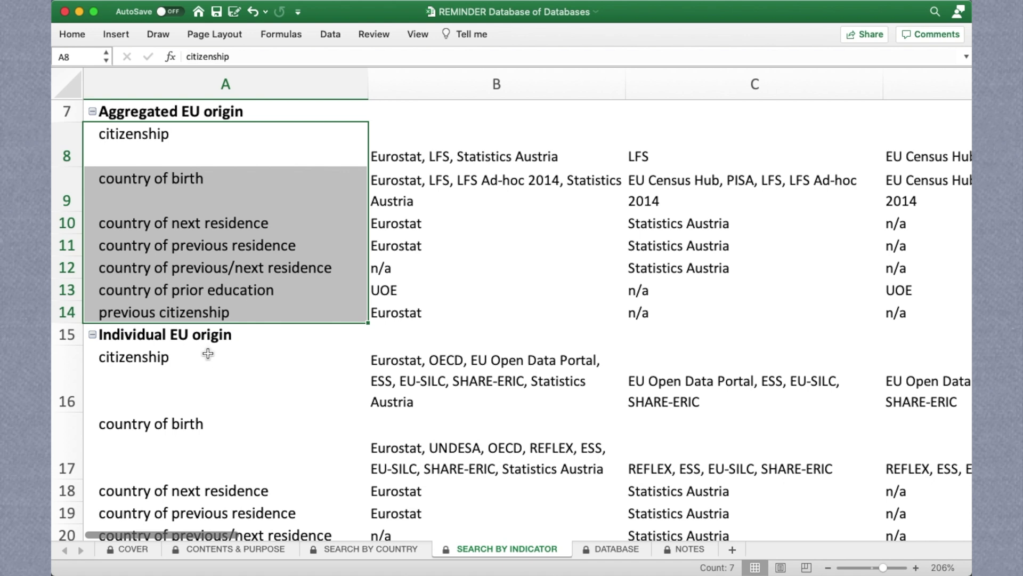
scroll(208, 354, down, 5)
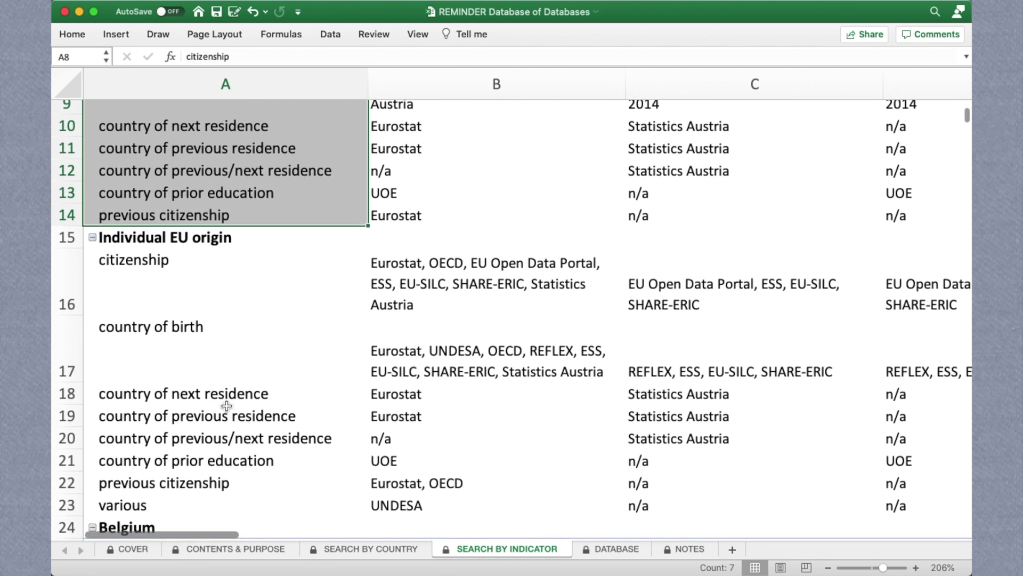
click(237, 461)
click(294, 463)
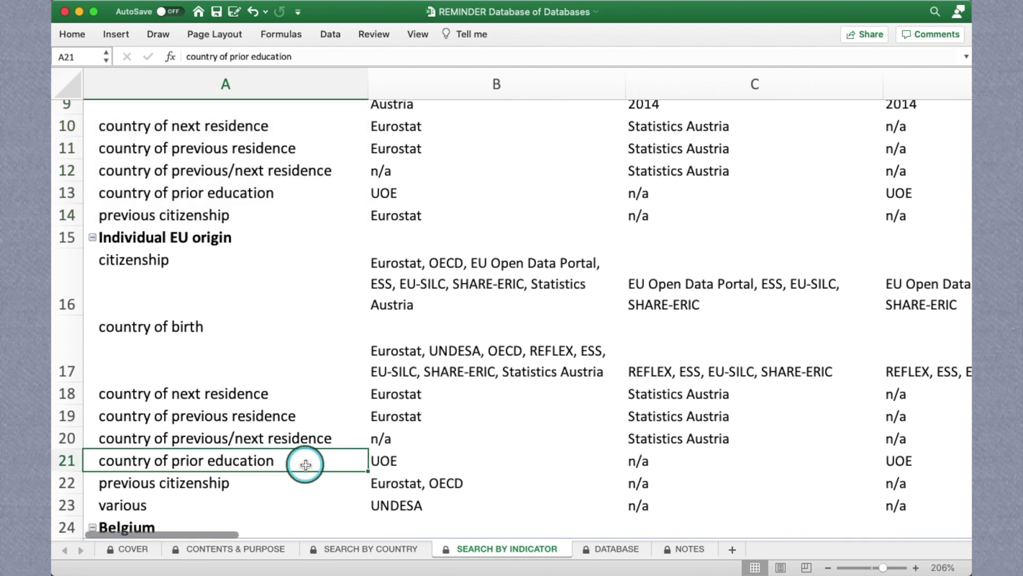
click(613, 547)
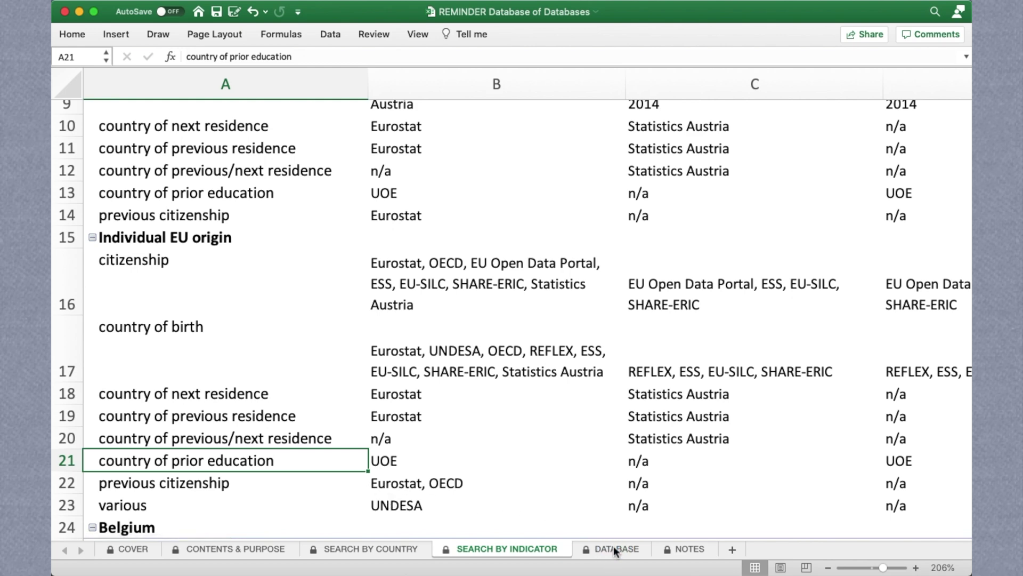
Return DATABASE to the top, open the Reporting country filter, and select headers D1:J1
scroll(585, 498, up, 20)
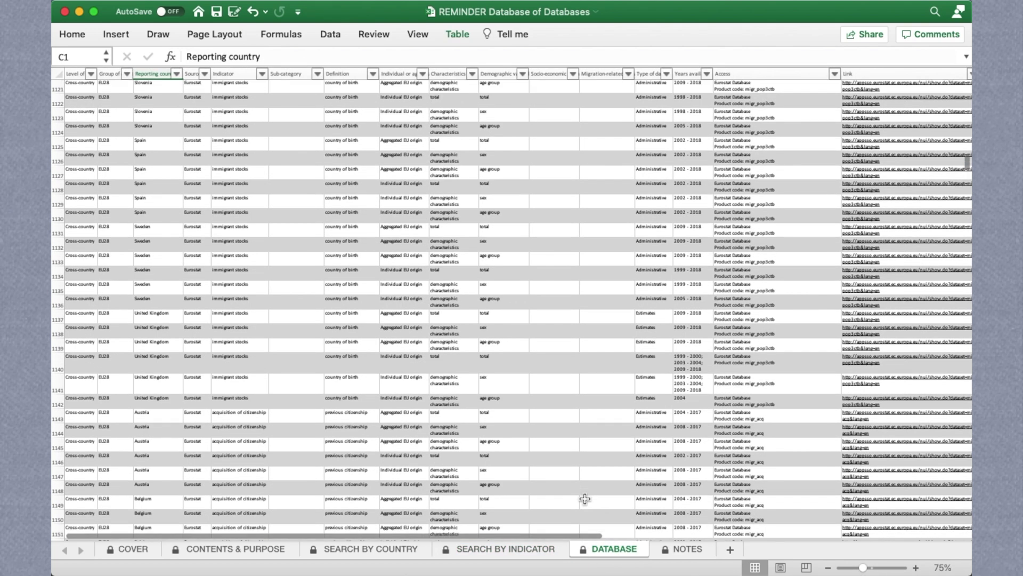
scroll(584, 498, up, 20)
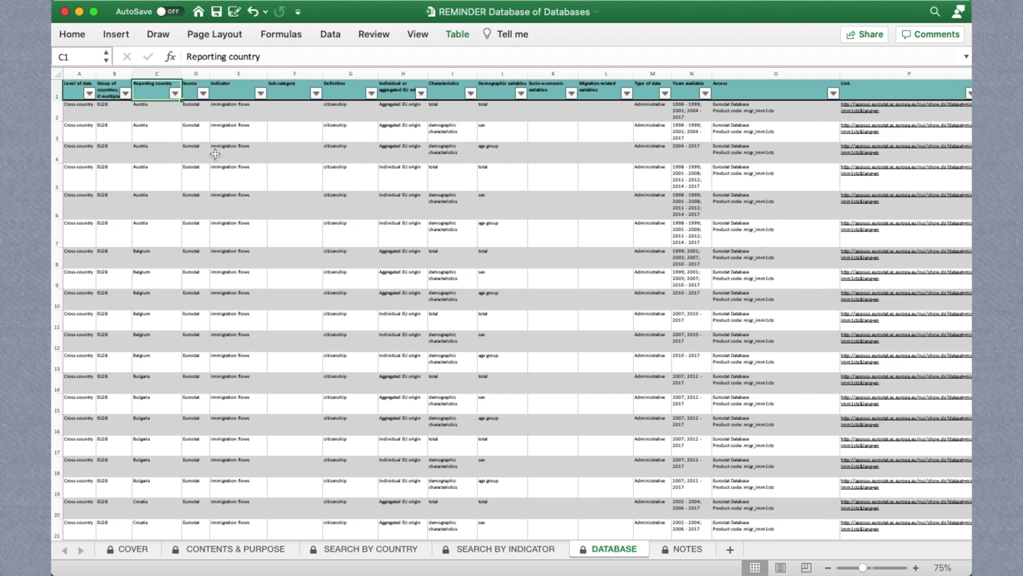
scroll(215, 154, up, 5)
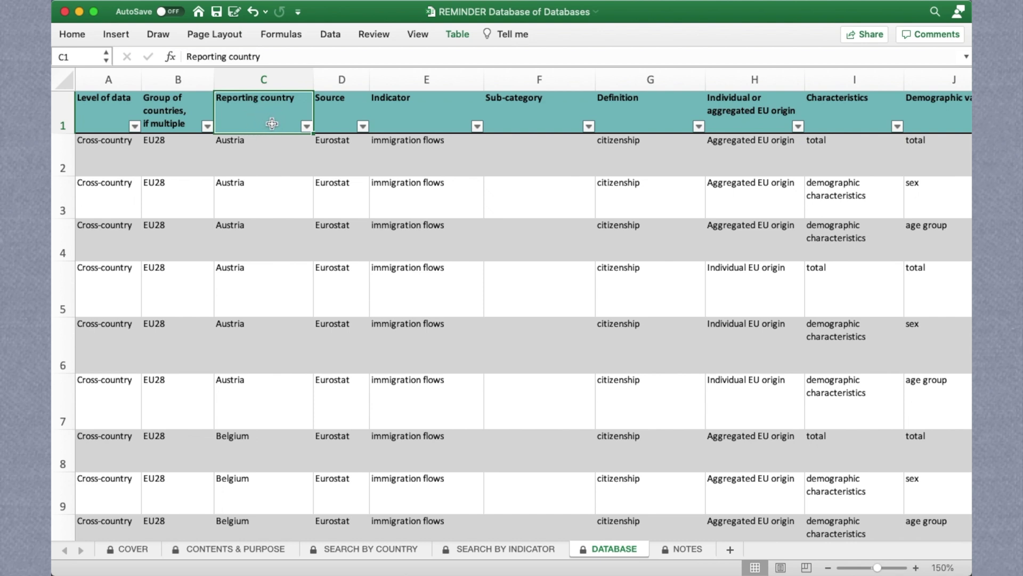
click(307, 128)
drag(350, 112, 918, 118)
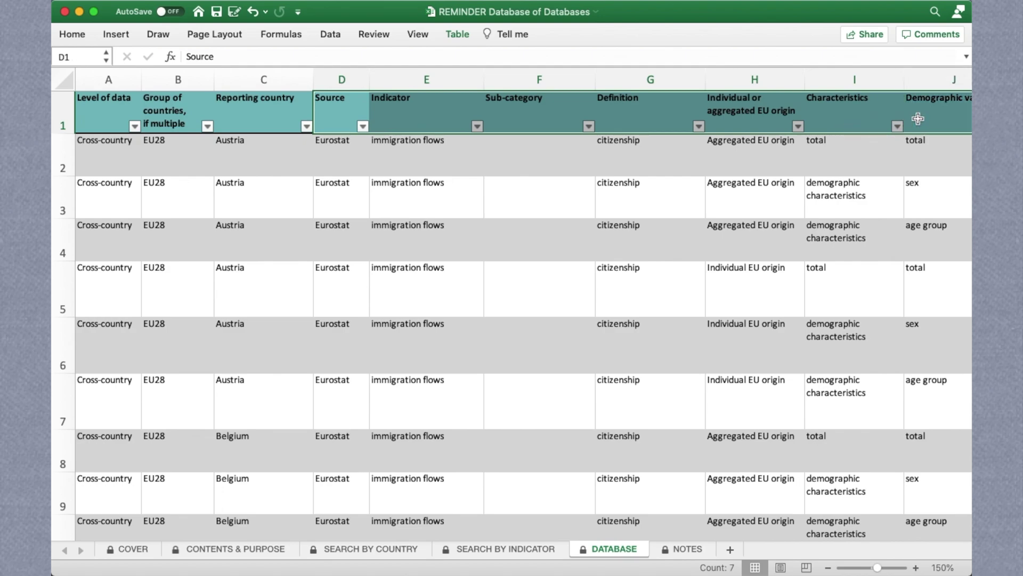
scroll(876, 199, right, 5)
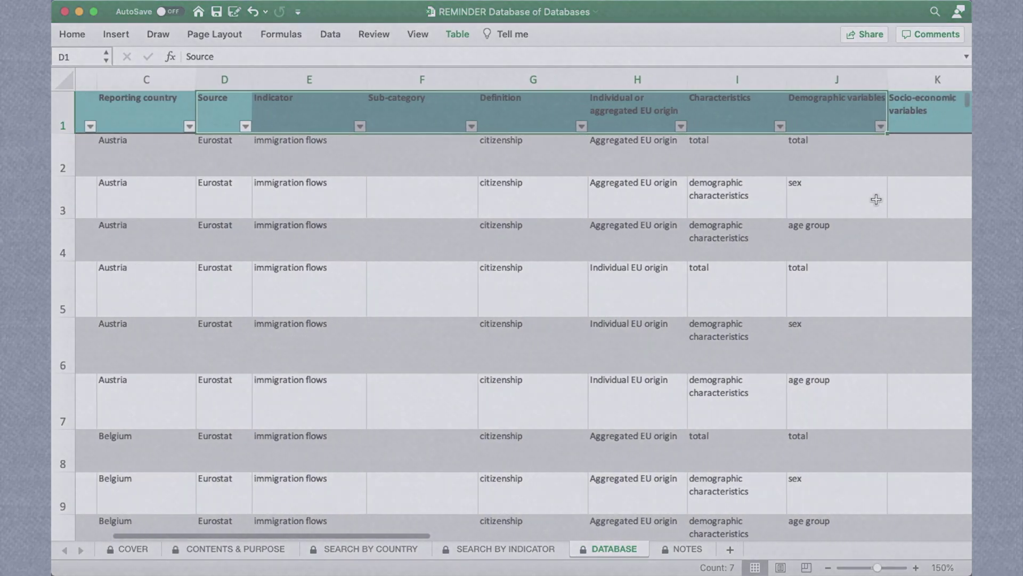